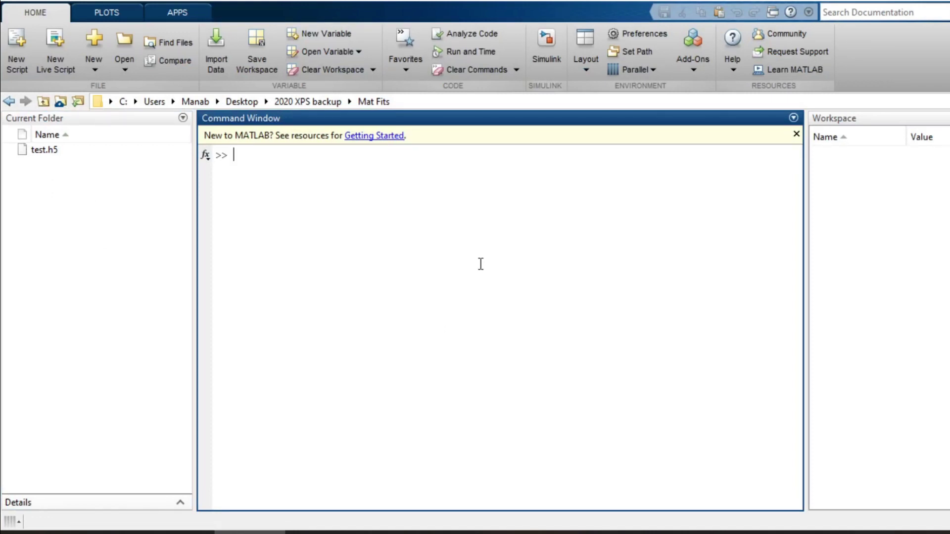
Create a new blank script and save it as test.m.
{"action": "left_click", "coordinate": [16, 52]}
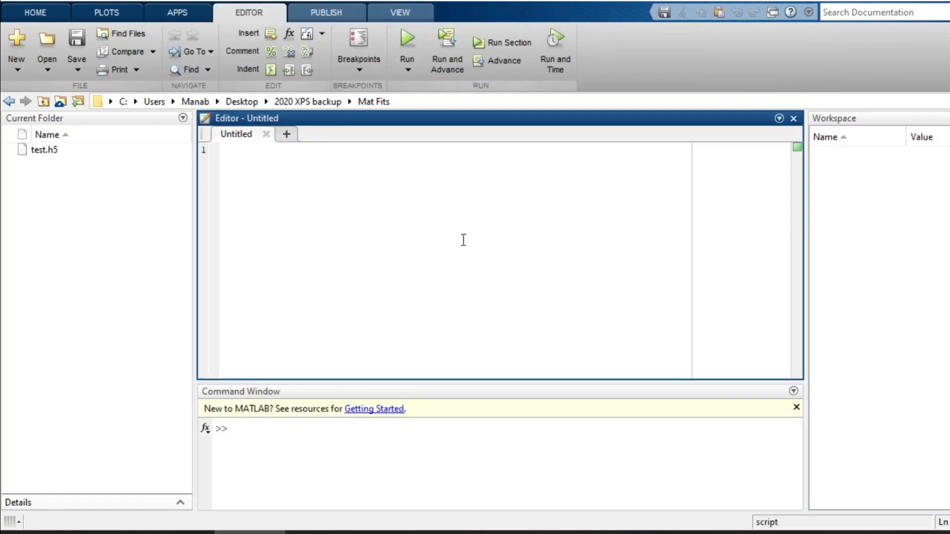
{"action": "key", "text": "ctrl+s"}
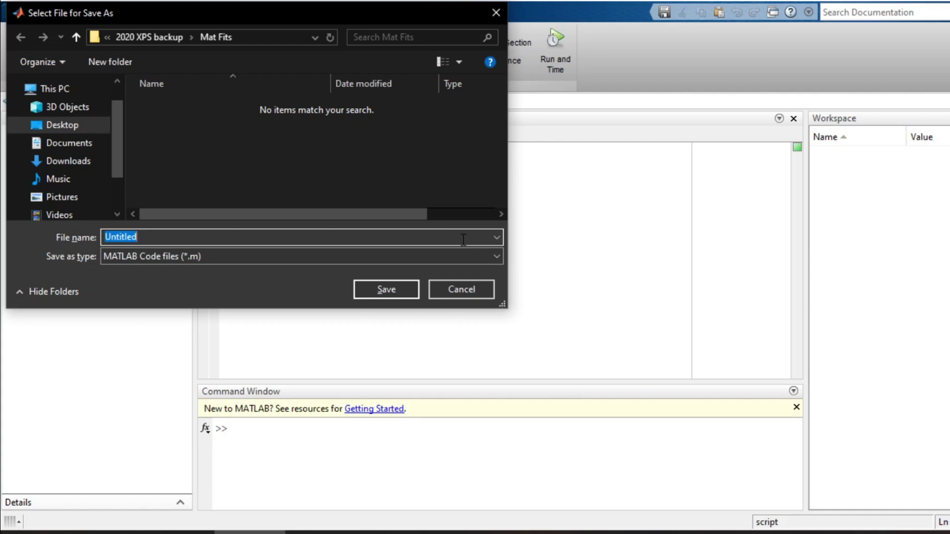
{"action": "type", "text": "test"}
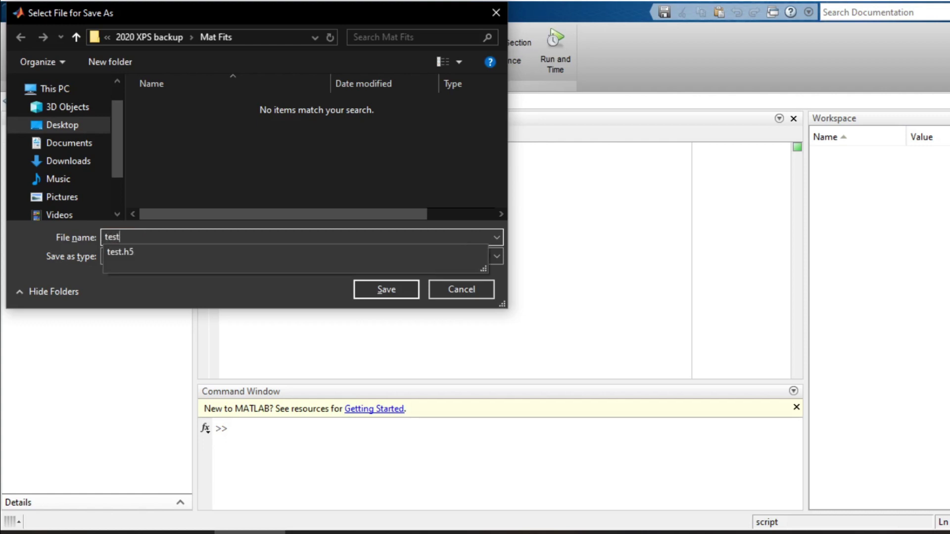
{"action": "key", "text": "Return"}
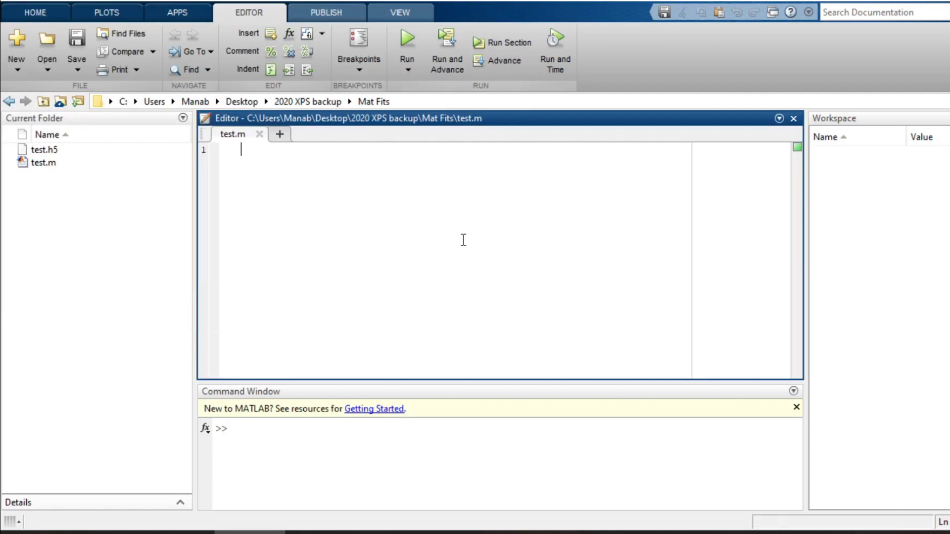
{"action": "type", "text": "clea"}
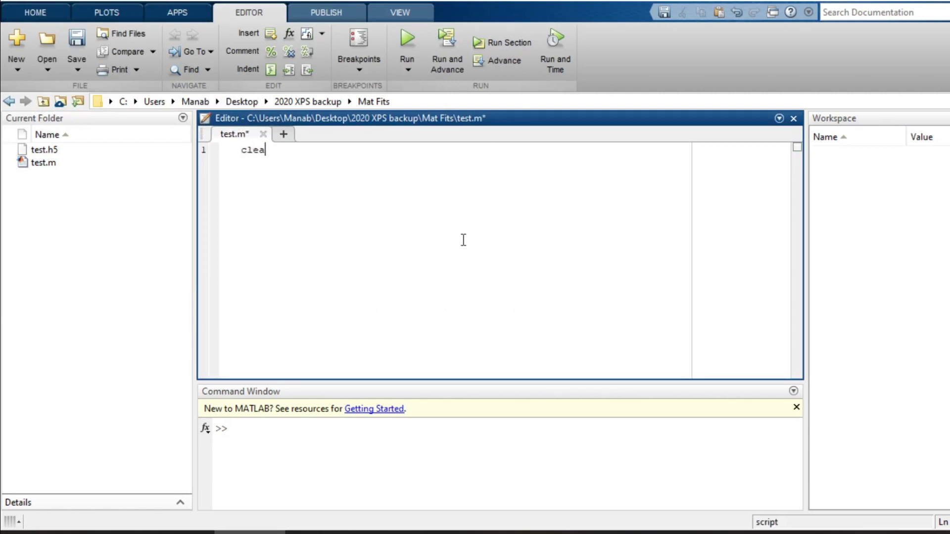
{"action": "type", "text": "r all"}
Write clear all, close all, clc and file=hdf5info('test.h5') in the script, then run it.
{"action": "key", "text": "Return"}
{"action": "type", "text": "c"}
{"action": "type", "text": "lose all"}
{"action": "key", "text": "Return"}
{"action": "type", "text": "c"}
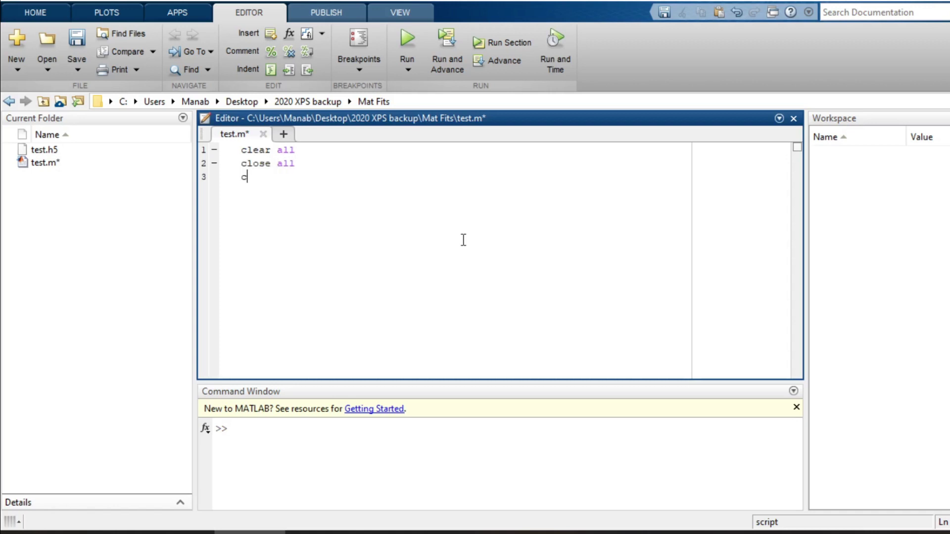
{"action": "type", "text": "lc"}
{"action": "key", "text": "Return"}
{"action": "key", "text": "Return"}
{"action": "type", "text": "i"}
{"action": "key", "text": "BackSpace"}
{"action": "type", "text": "file"}
{"action": "type", "text": "="}
{"action": "type", "text": "hdf5"}
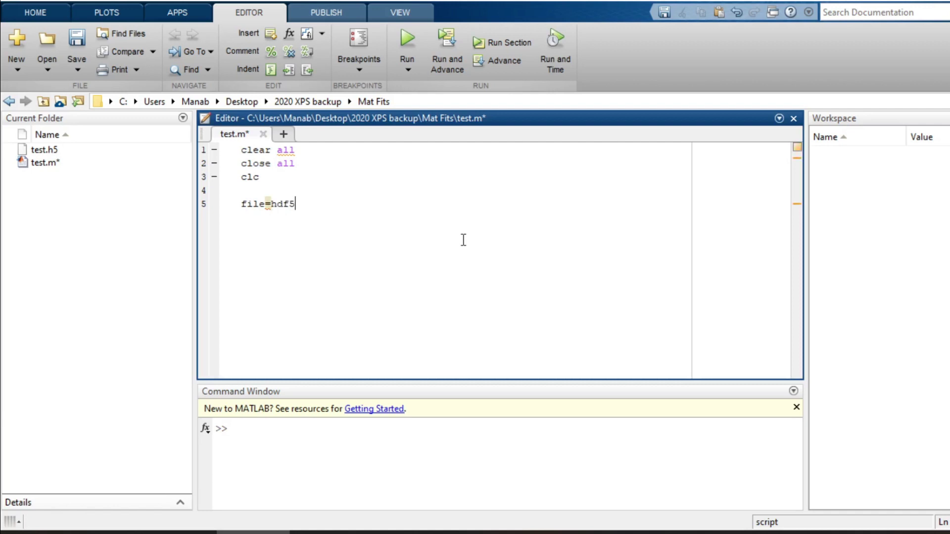
{"action": "type", "text": "info"}
{"action": "type", "text": "()"}
{"action": "key", "text": "Left"}
{"action": "type", "text": "''"}
{"action": "key", "text": "Left"}
{"action": "type", "text": "te"}
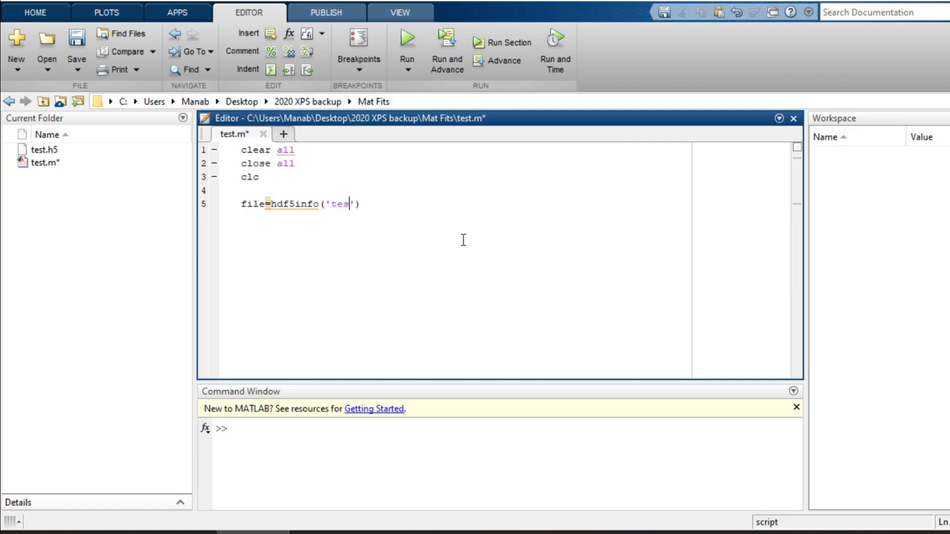
{"action": "type", "text": "st.h"}
{"action": "type", "text": "5"}
{"action": "key", "text": "F5"}
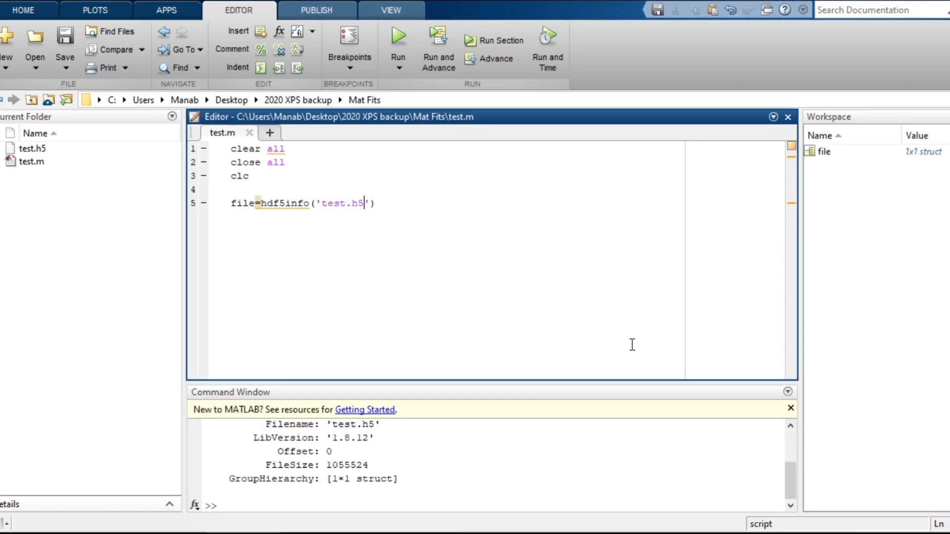
Open file.GroupHierarchy.Datasets in the Variables editor to view its six datasets.
{"action": "double_click", "coordinate": [827, 153]}
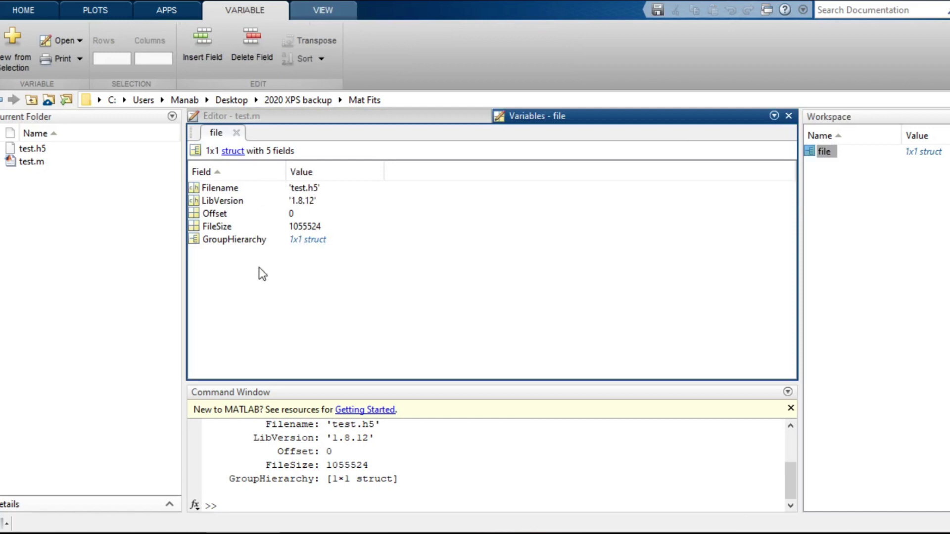
{"action": "double_click", "coordinate": [234, 240]}
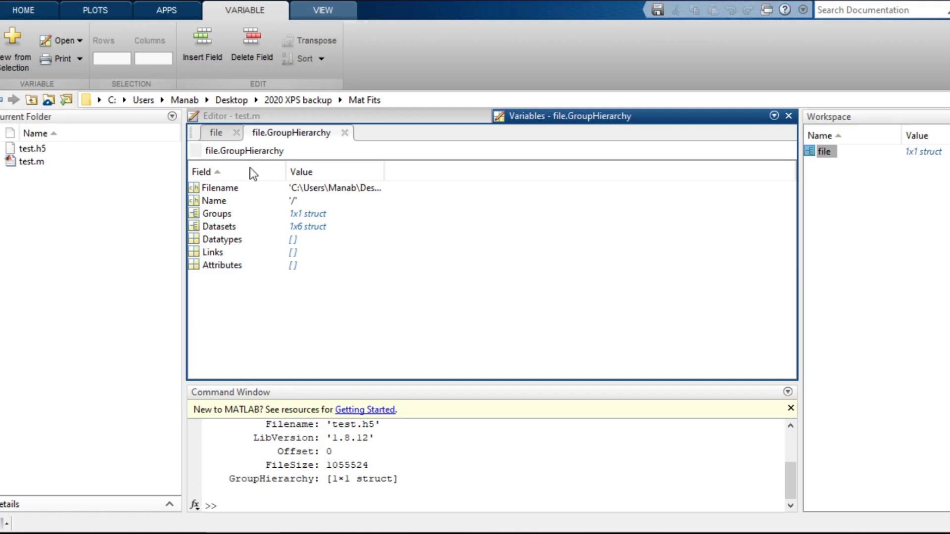
{"action": "left_click", "coordinate": [219, 226]}
{"action": "double_click", "coordinate": [219, 226]}
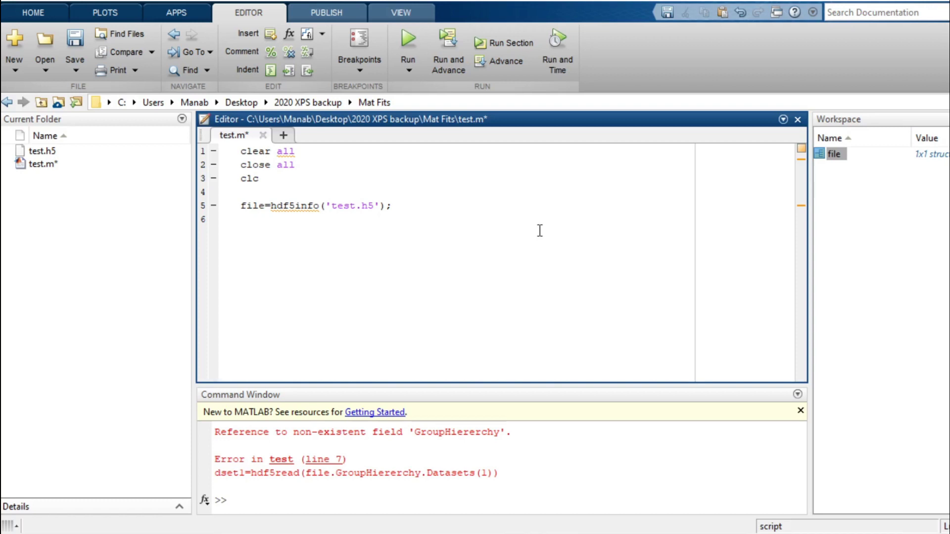
{"action": "type", "text": "dset"}
{"action": "type", "text": "1="}
{"action": "type", "text": "h"}
{"action": "type", "text": "df5"}
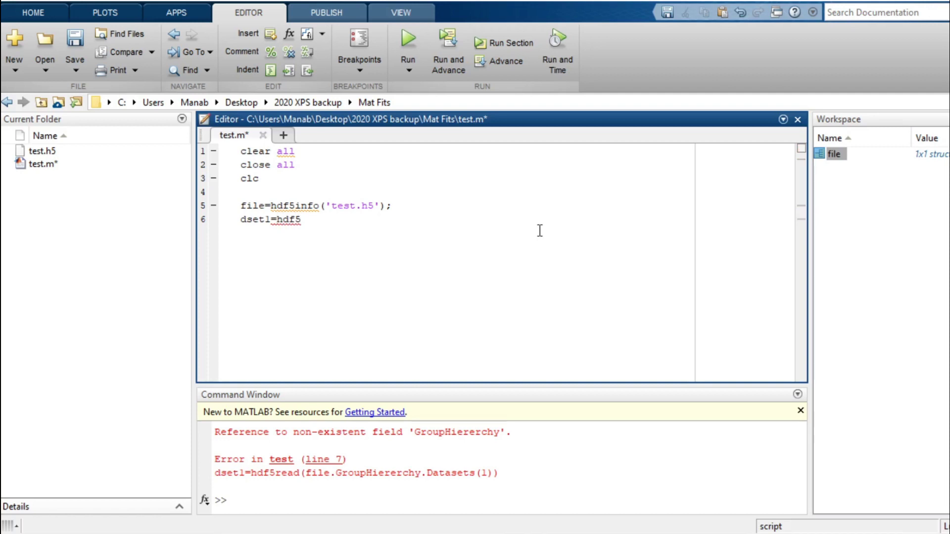
{"action": "type", "text": "rea"}
{"action": "type", "text": "d()"}
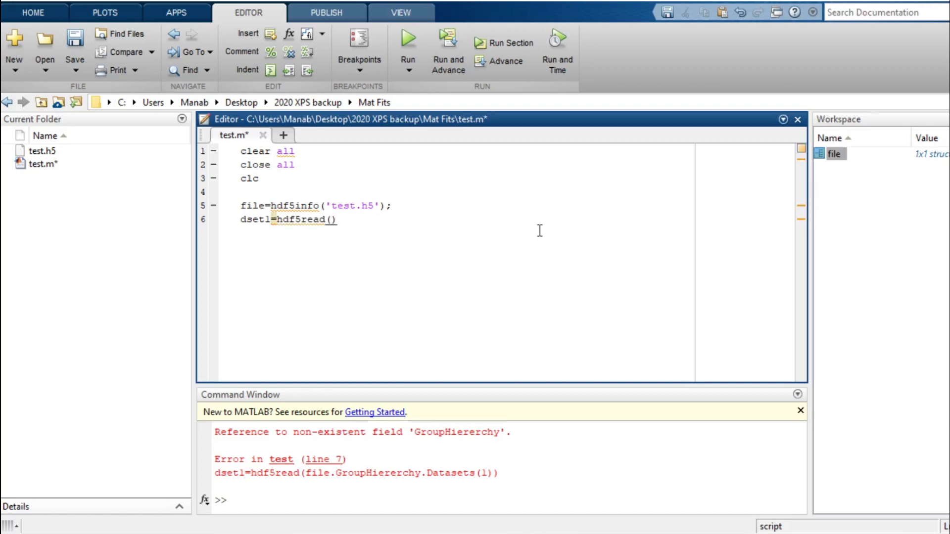
{"action": "type", "text": "file"}
{"action": "type", "text": "."}
{"action": "type", "text": "Gro"}
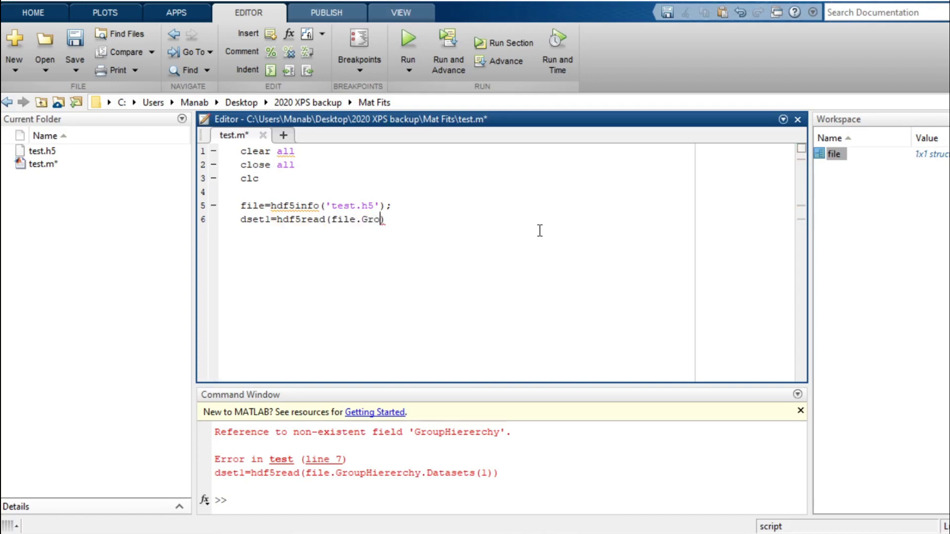
{"action": "type", "text": "up"}
{"action": "type", "text": "Hie"}
{"action": "type", "text": "ra"}
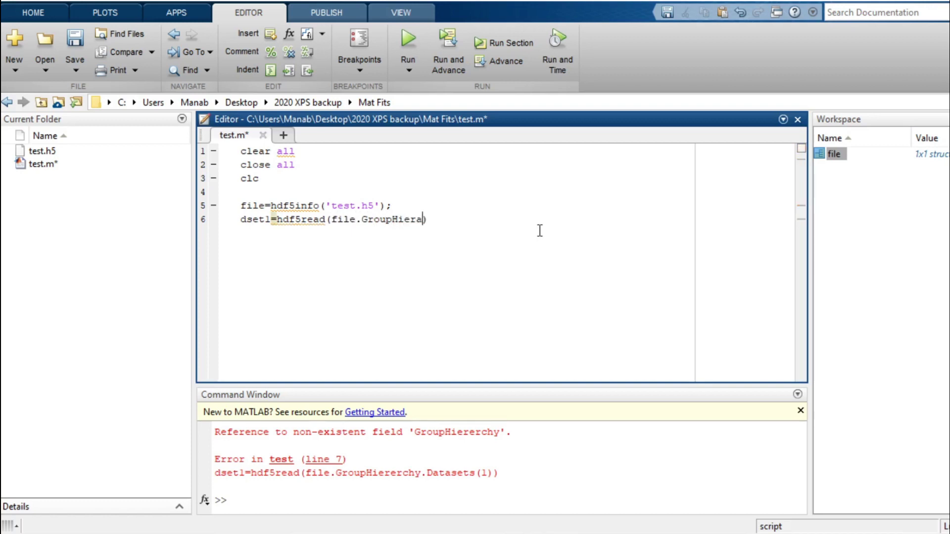
{"action": "type", "text": "rchy"}
{"action": "type", "text": ".Datas"}
{"action": "type", "text": "ets"}
{"action": "type", "text": "()"}
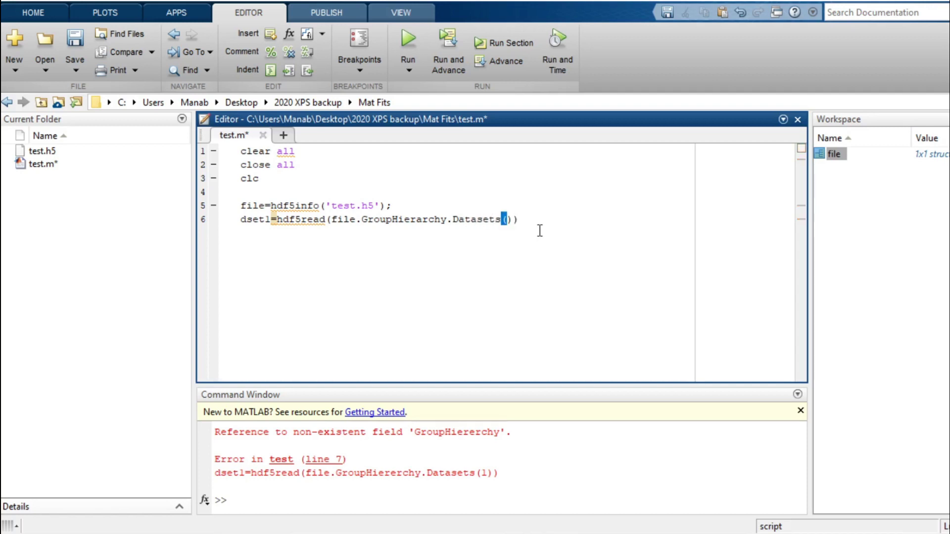
{"action": "type", "text": "1"}
Complete line 6 as dset1=hdf5read(file.GroupHierarchy.Datasets(1)), run it, and inspect the 1001x65 dset1.
{"action": "key", "text": "Right"}
{"action": "key", "text": "Right"}
{"action": "left_click", "coordinate": [403, 44]}
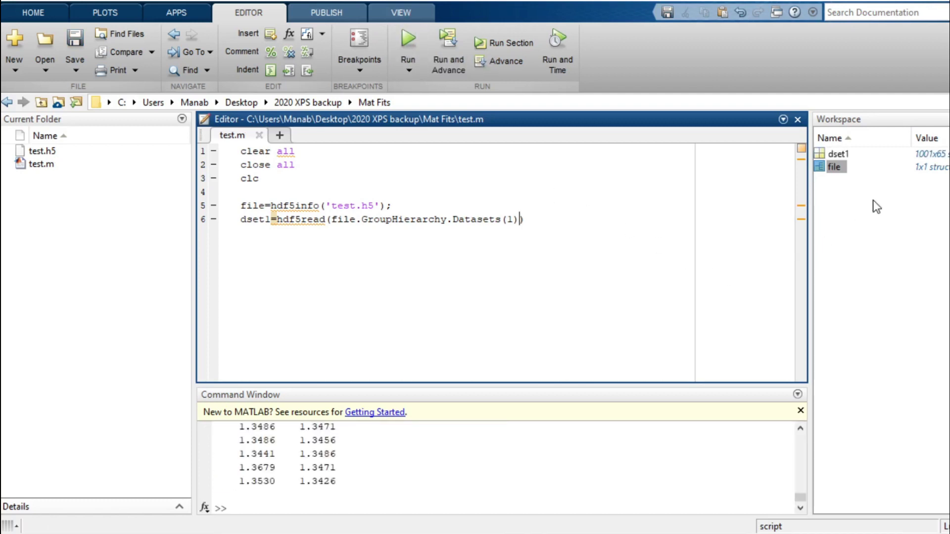
{"action": "double_click", "coordinate": [839, 154]}
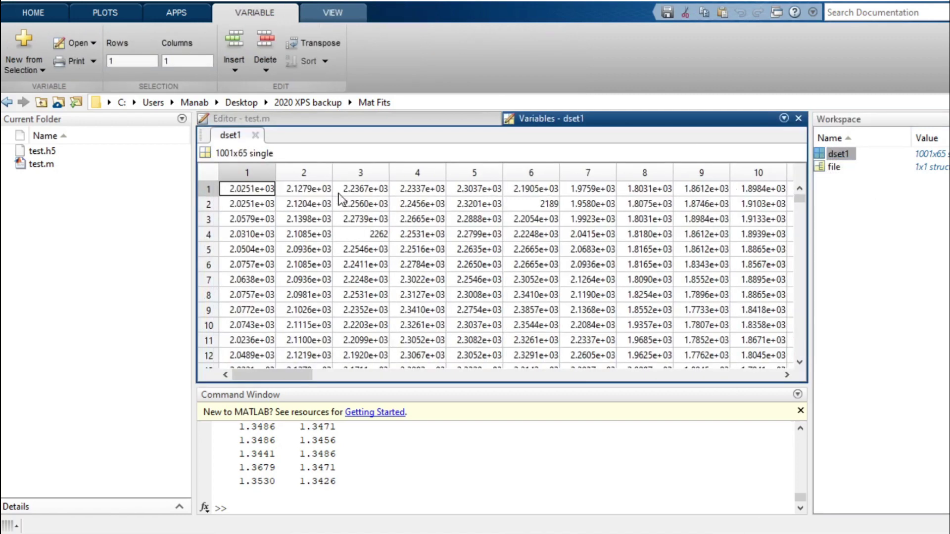
{"action": "left_click", "coordinate": [798, 119]}
{"action": "type", "text": "dset1=hdf5read(file.GroupHierarchy.Datasets(1"}
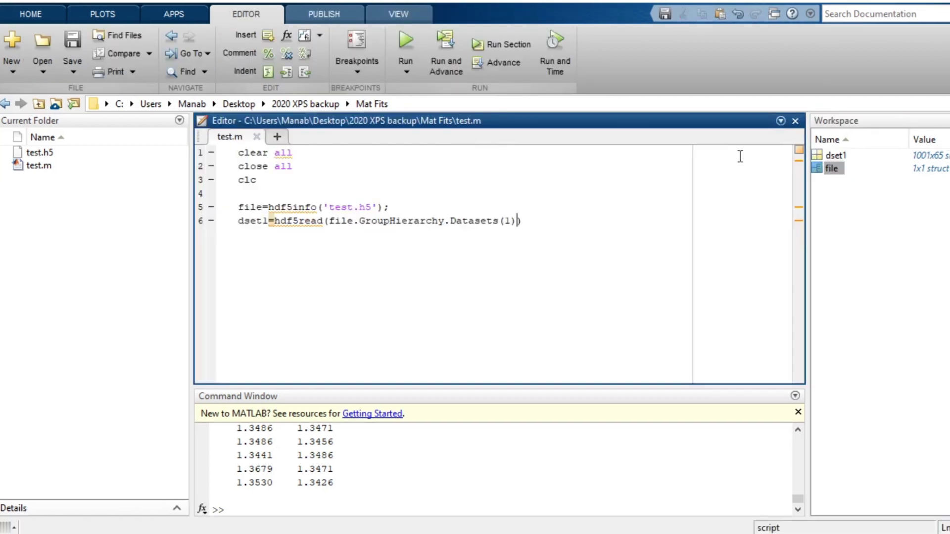
{"action": "type", "text": ";"}
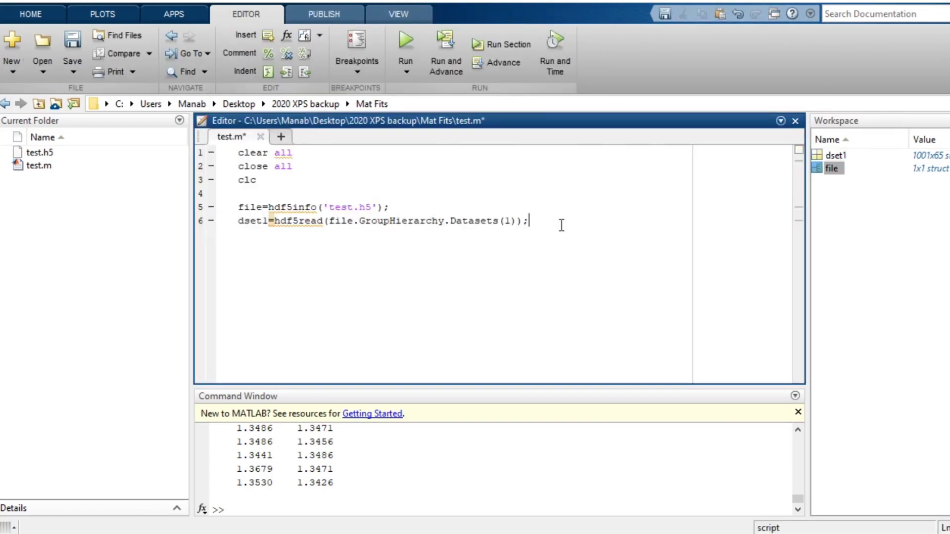
Save test.m with the semicolon, then reopen file.GroupHierarchy.Datasets to confirm six datasets.
{"action": "key", "text": "ctrl+s"}
{"action": "left_click", "coordinate": [831, 169]}
{"action": "double_click", "coordinate": [823, 168]}
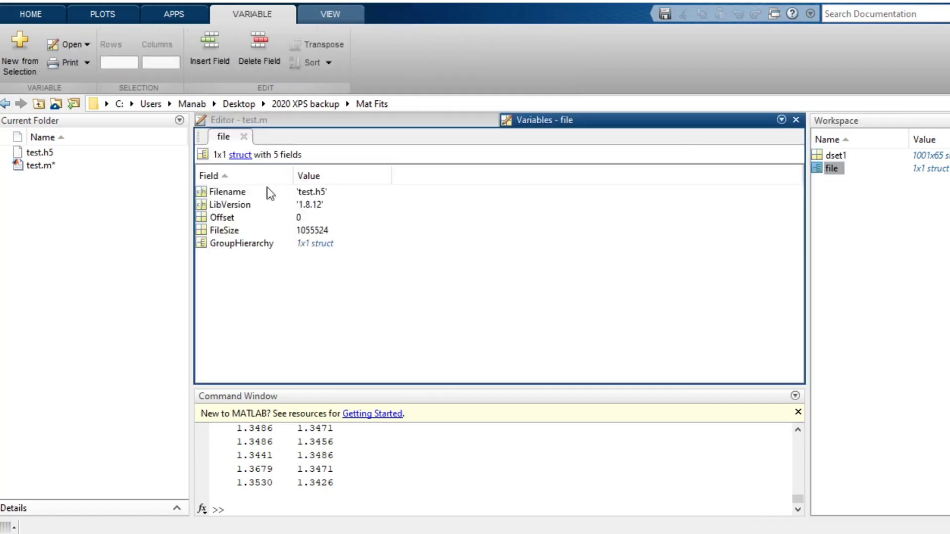
{"action": "left_click", "coordinate": [225, 244]}
{"action": "double_click", "coordinate": [228, 246]}
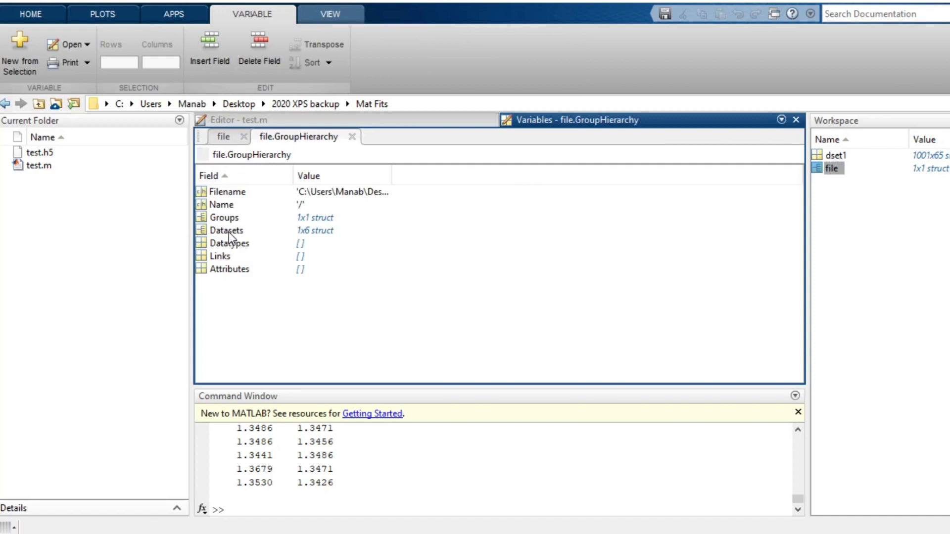
{"action": "double_click", "coordinate": [228, 232]}
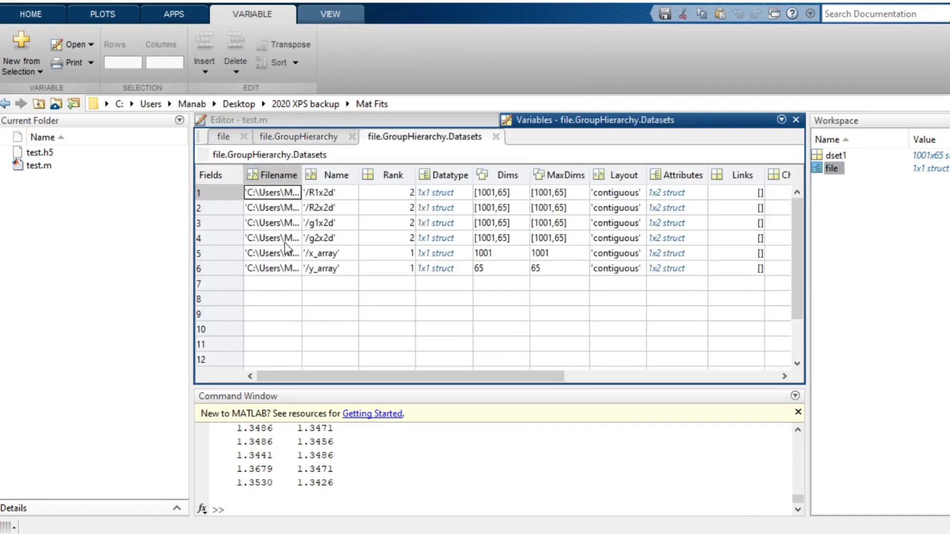
Copy the dset1 read line and paste it onto a new line 7.
{"action": "left_click", "coordinate": [795, 120]}
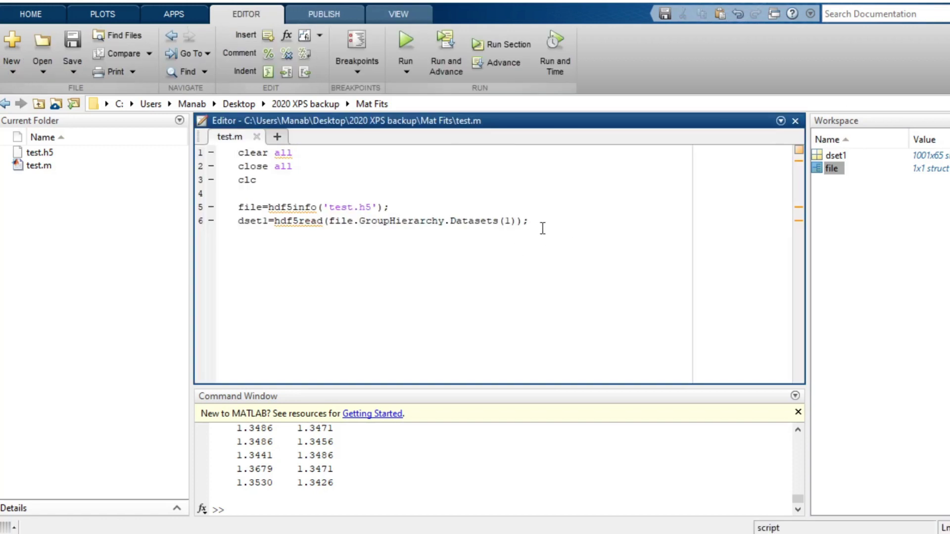
{"action": "key", "text": "Return"}
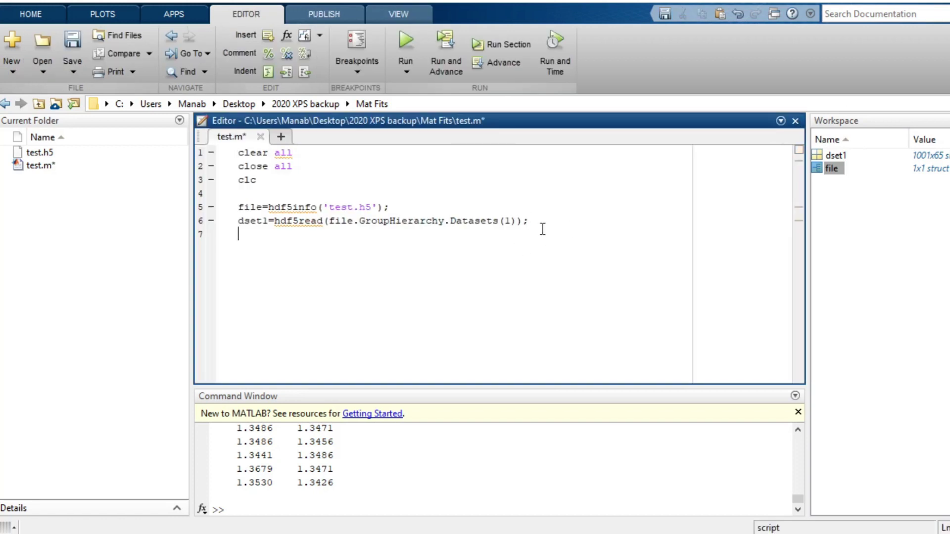
{"action": "left_click_drag", "start_coordinate": [529, 221], "coordinate": [238, 221]}
{"action": "key", "text": "ctrl+c"}
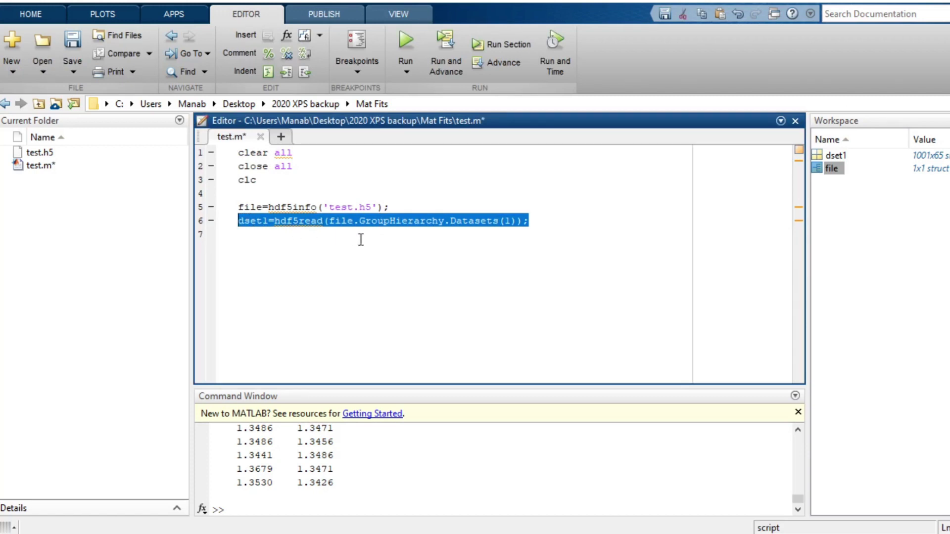
{"action": "left_click", "coordinate": [560, 220]}
{"action": "key", "text": "Return"}
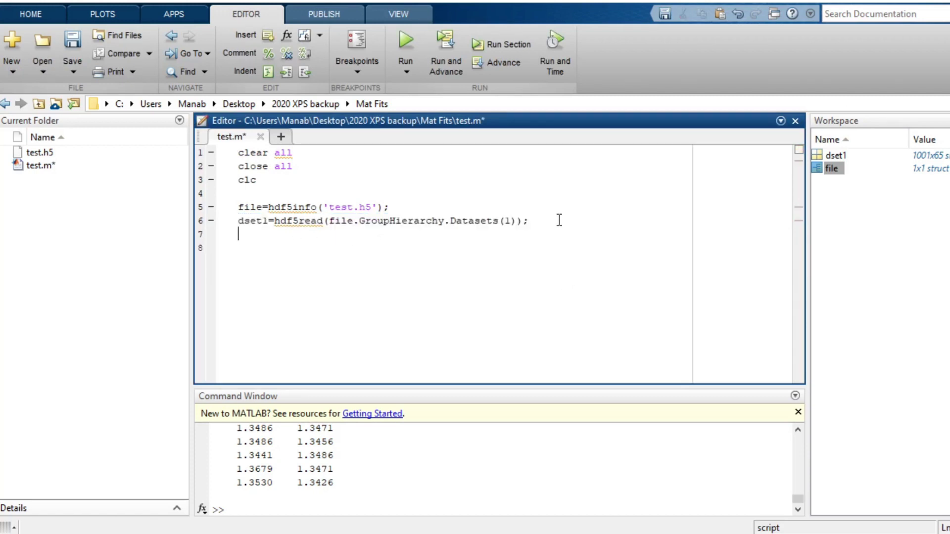
{"action": "key", "text": "ctrl+v"}
Change line 7 to read Datasets(2) into dset2.
{"action": "key", "text": "Left"}
{"action": "key", "text": "Left"}
{"action": "key", "text": "Left"}
{"action": "key", "text": "Left"}
{"action": "key", "text": "Left"}
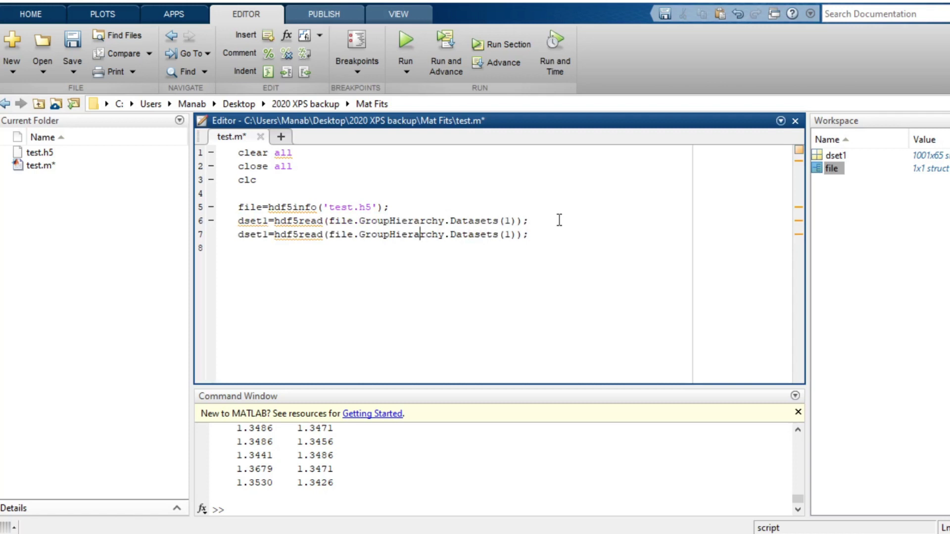
{"action": "key", "text": "ctrl+Left"}
{"action": "key", "text": "ctrl+Left"}
{"action": "key", "text": "ctrl+Left"}
{"action": "key", "text": "ctrl+Left"}
{"action": "key", "text": "BackSpace"}
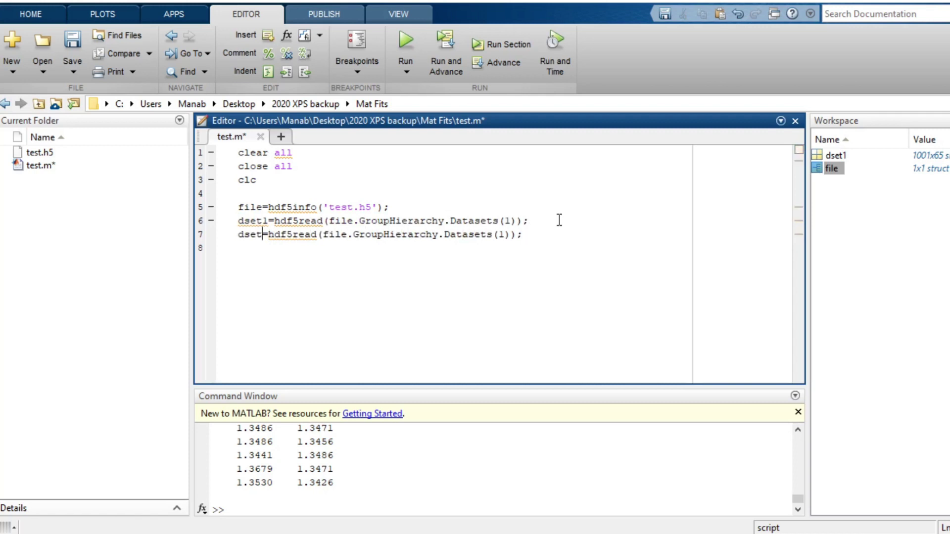
{"action": "type", "text": "2"}
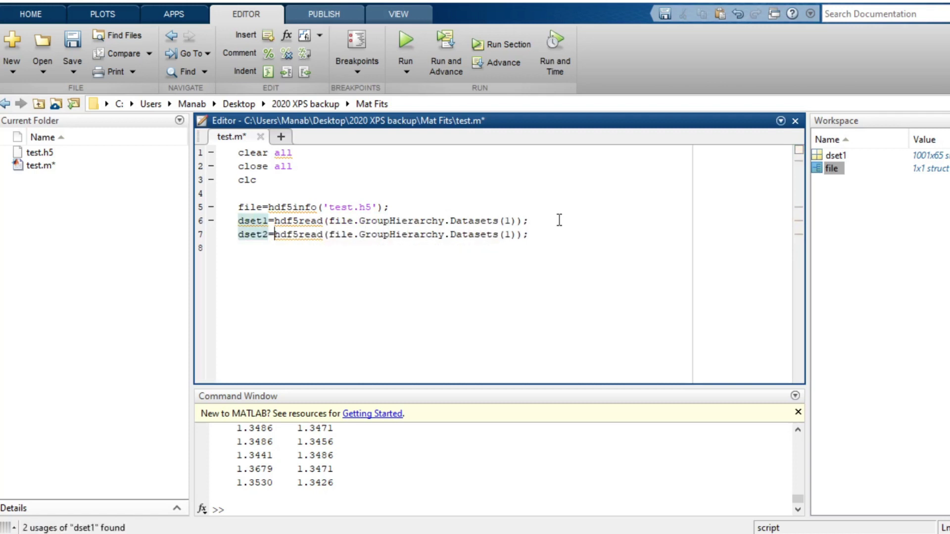
{"action": "key", "text": "ctrl+Right"}
{"action": "key", "text": "ctrl+Right"}
{"action": "key", "text": "ctrl+Right"}
{"action": "key", "text": "ctrl+Right"}
{"action": "key", "text": "ctrl+Right"}
{"action": "key", "text": "Right"}
{"action": "key", "text": "Right"}
{"action": "key", "text": "Right"}
{"action": "key", "text": "Right"}
{"action": "key", "text": "Right"}
{"action": "key", "text": "BackSpace"}
{"action": "type", "text": "2"}
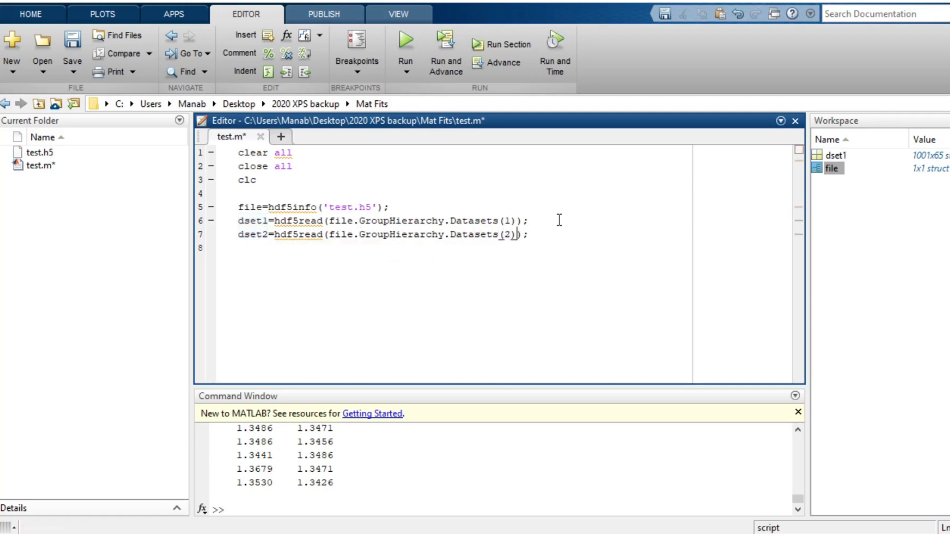
Paste another copy of the read line onto line 8, positioned at its variable name.
{"action": "key", "text": "End"}
{"action": "key", "text": "Return"}
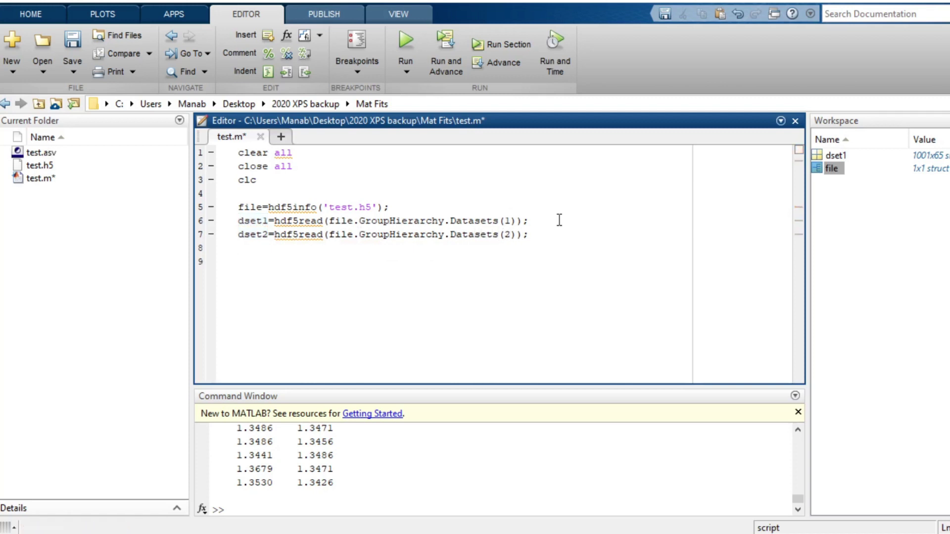
{"action": "key", "text": "ctrl+v"}
{"action": "key", "text": "Left"}
{"action": "key", "text": "Left"}
{"action": "key", "text": "Left"}
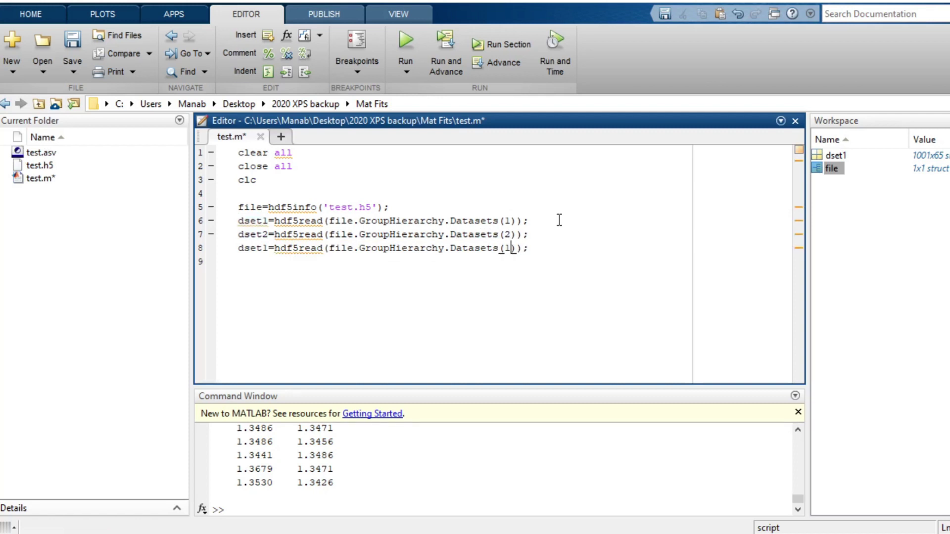
{"action": "key", "text": "ctrl+Left"}
{"action": "key", "text": "ctrl+Left"}
{"action": "key", "text": "ctrl+Left"}
{"action": "key", "text": "ctrl+Left"}
{"action": "key", "text": "Left"}
{"action": "key", "text": "Left"}
{"action": "key", "text": "Left"}
{"action": "key", "text": "Left"}
{"action": "key", "text": "Left"}
{"action": "key", "text": "Left"}
{"action": "key", "text": "Right"}
Change line 8 to read Datasets(3) into dset3.
{"action": "key", "text": "BackSpace"}
{"action": "type", "text": "3"}
{"action": "key", "text": "ctrl+Right"}
{"action": "key", "text": "ctrl+Right"}
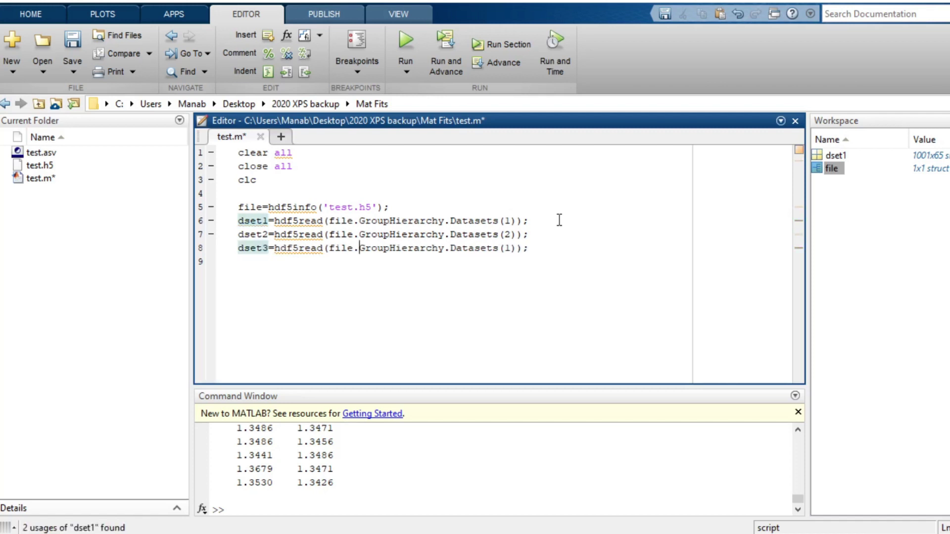
{"action": "key", "text": "ctrl+Right"}
{"action": "key", "text": "ctrl+Right"}
{"action": "key", "text": "ctrl+Right"}
{"action": "key", "text": "ctrl+Right"}
{"action": "key", "text": "Right"}
{"action": "key", "text": "Right"}
{"action": "key", "text": "BackSpace"}
{"action": "type", "text": "3"}
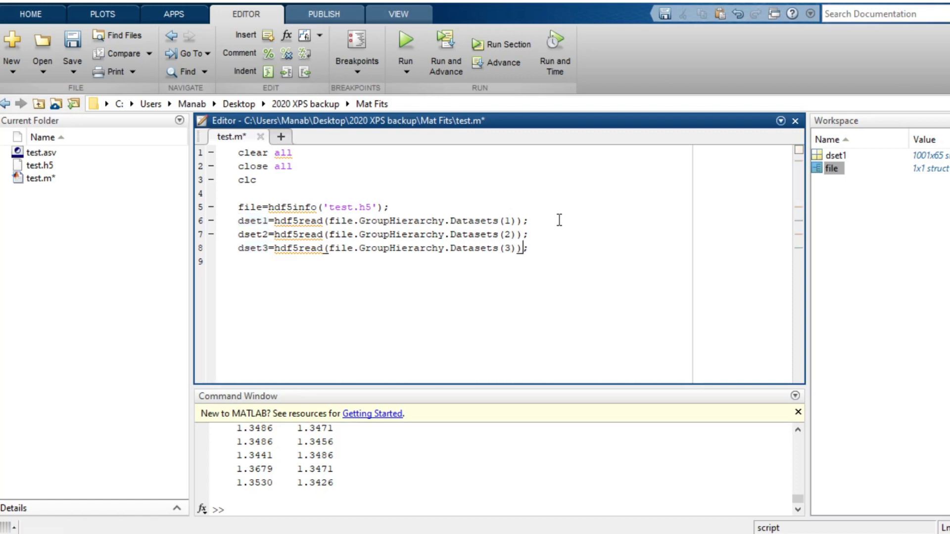
Add line 9 reading Datasets(4) into dset4.
{"action": "key", "text": "End"}
{"action": "key", "text": "Return"}
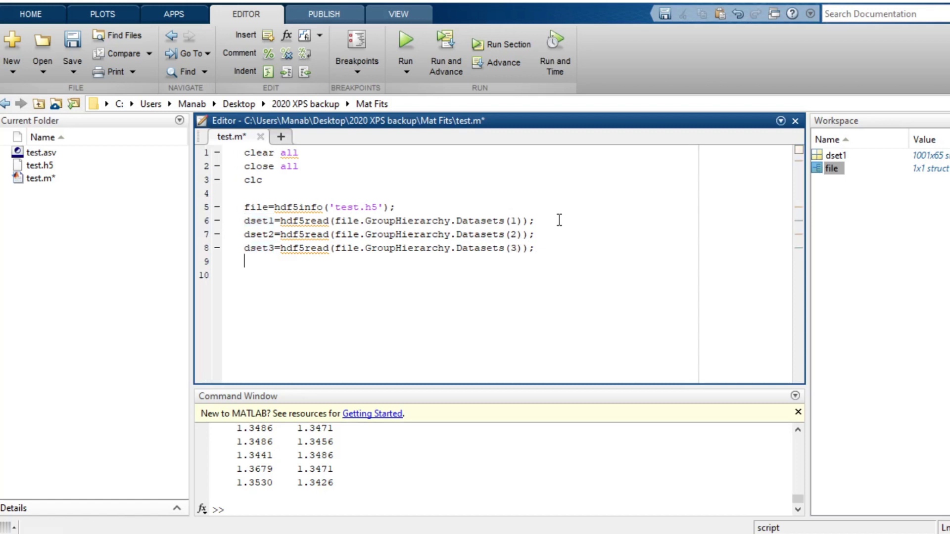
{"action": "key", "text": "ctrl+v"}
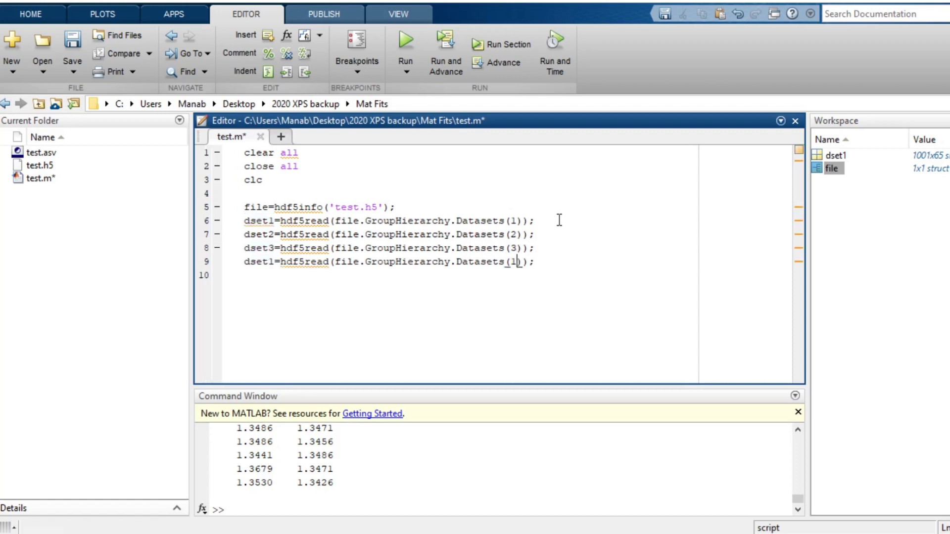
{"action": "key", "text": "ctrl+Left"}
{"action": "key", "text": "ctrl+Left"}
{"action": "key", "text": "ctrl+Left"}
{"action": "key", "text": "ctrl+Left"}
{"action": "key", "text": "ctrl+Left"}
{"action": "key", "text": "ctrl+Left"}
{"action": "key", "text": "Left"}
{"action": "key", "text": "BackSpace"}
{"action": "key", "text": "ctrl+Right"}
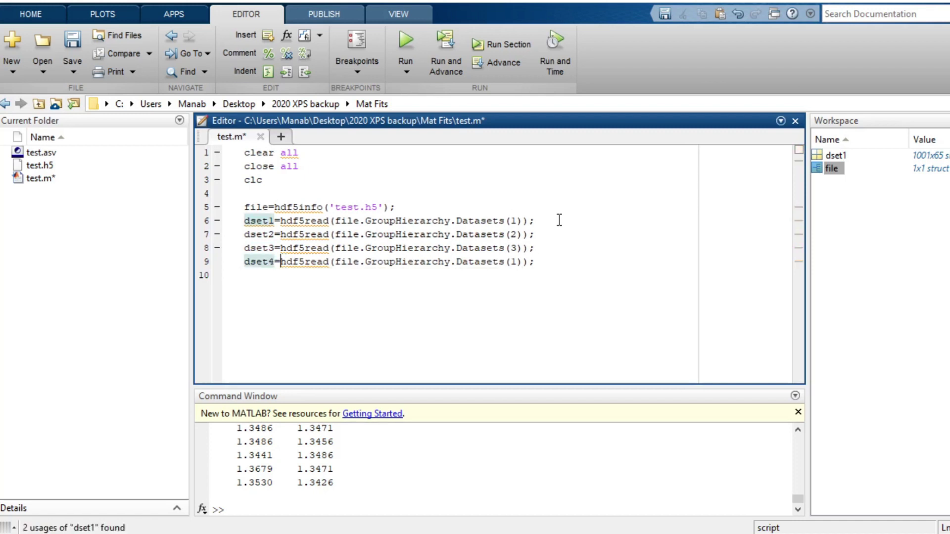
{"action": "key", "text": "ctrl+Right"}
{"action": "key", "text": "ctrl+Right"}
{"action": "key", "text": "ctrl+Right"}
{"action": "key", "text": "ctrl+Right"}
{"action": "key", "text": "Right"}
{"action": "key", "text": "Right"}
{"action": "key", "text": "Right"}
{"action": "key", "text": "Right"}
{"action": "key", "text": "Delete"}
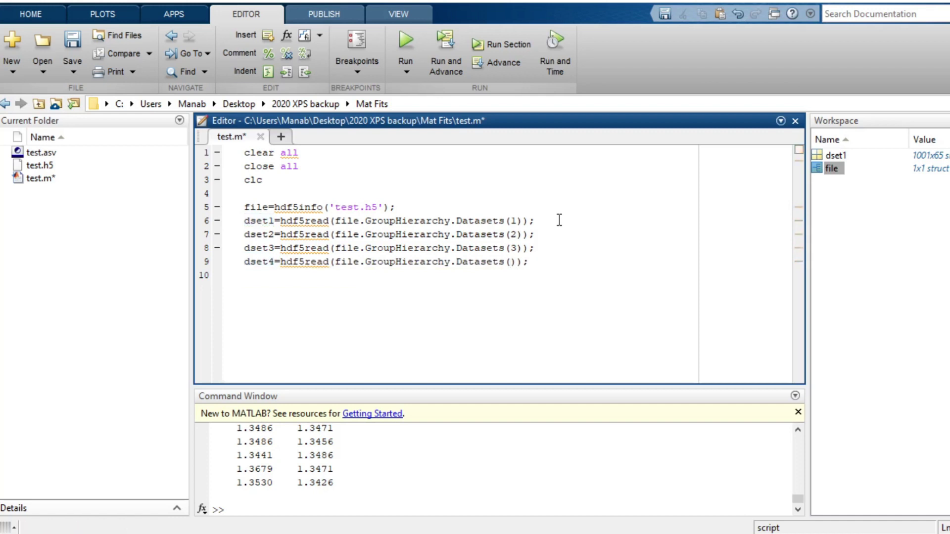
{"action": "type", "text": "4"}
Paste another copy of the read line onto line 10.
{"action": "key", "text": "End"}
{"action": "key", "text": "Return"}
{"action": "key", "text": "ctrl+v"}
Change line 10 to read Datasets(5) into dset5.
{"action": "left_click", "coordinate": [275, 276]}
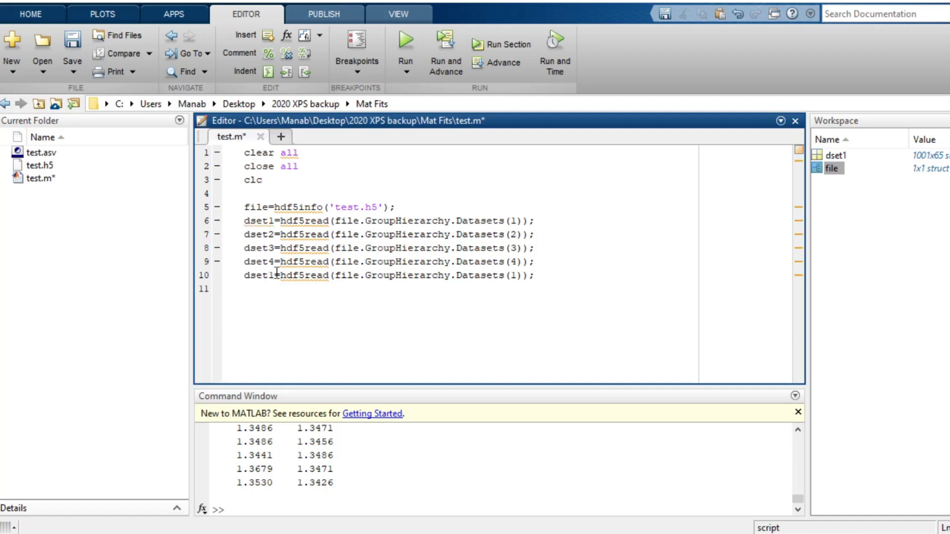
{"action": "key", "text": "BackSpace"}
{"action": "type", "text": "4"}
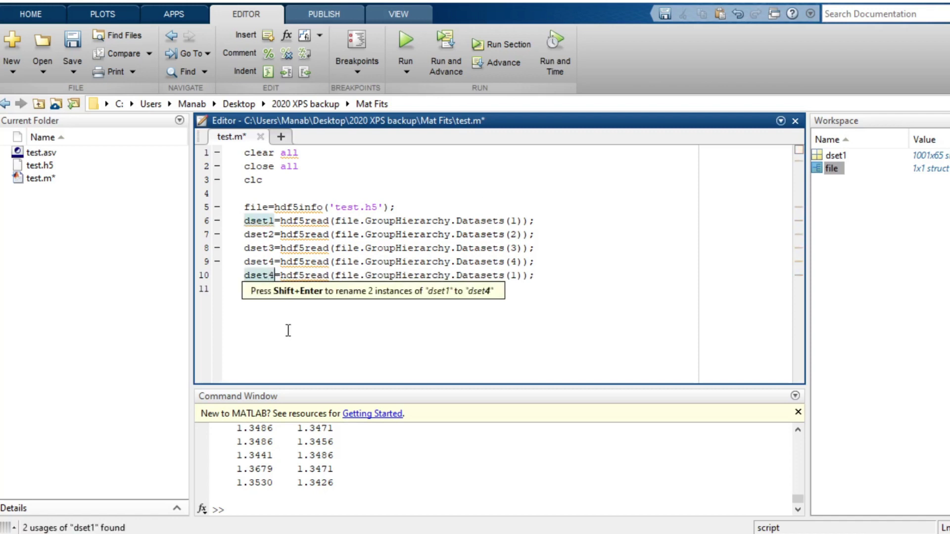
{"action": "type", "text": "5"}
{"action": "key", "text": "Right"}
{"action": "key", "text": "Right"}
{"action": "key", "text": "Right"}
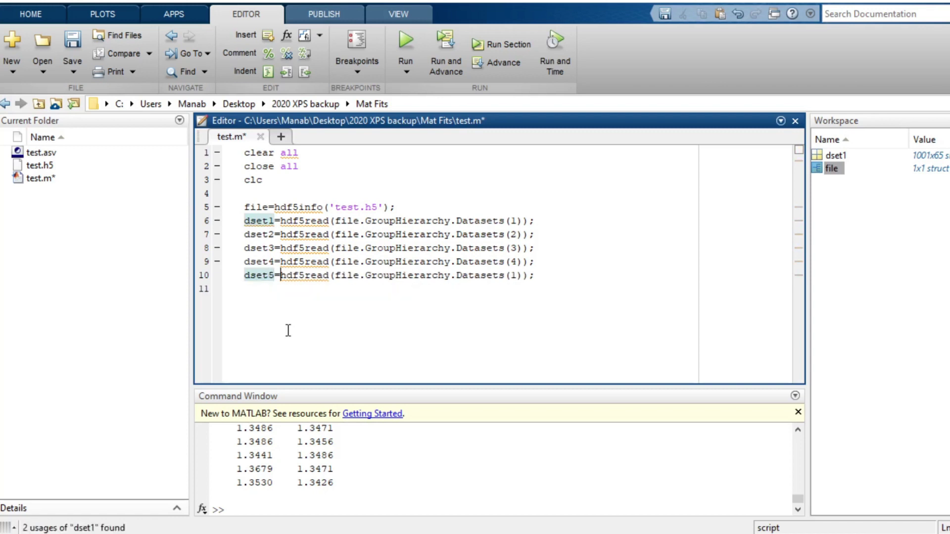
{"action": "key", "text": "Right"}
{"action": "key", "text": "Right"}
{"action": "key", "text": "Right"}
{"action": "key", "text": "BackSpace"}
{"action": "type", "text": "5"}
{"action": "key", "text": "Right"}
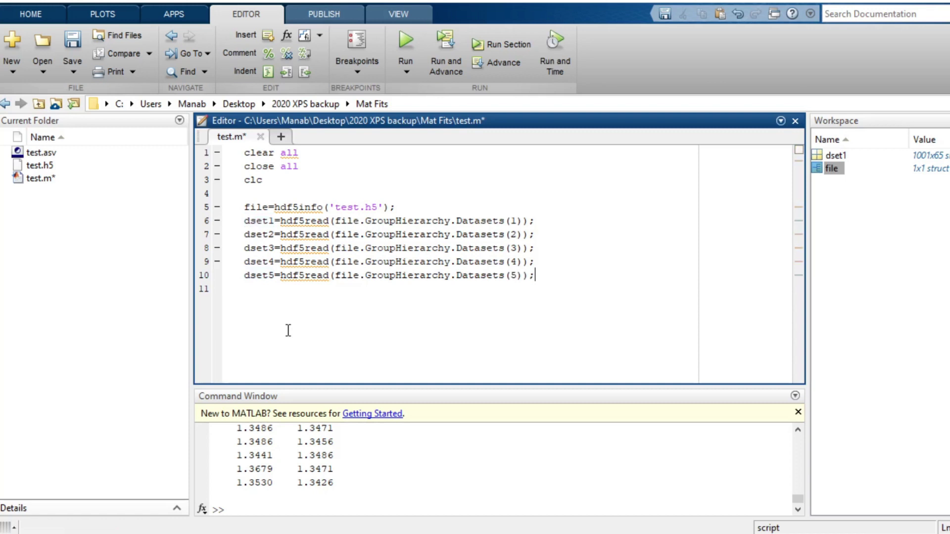
Add line 11 reading Datasets(6) into dset6.
{"action": "key", "text": "End"}
{"action": "key", "text": "Return"}
{"action": "key", "text": "ctrl+v"}
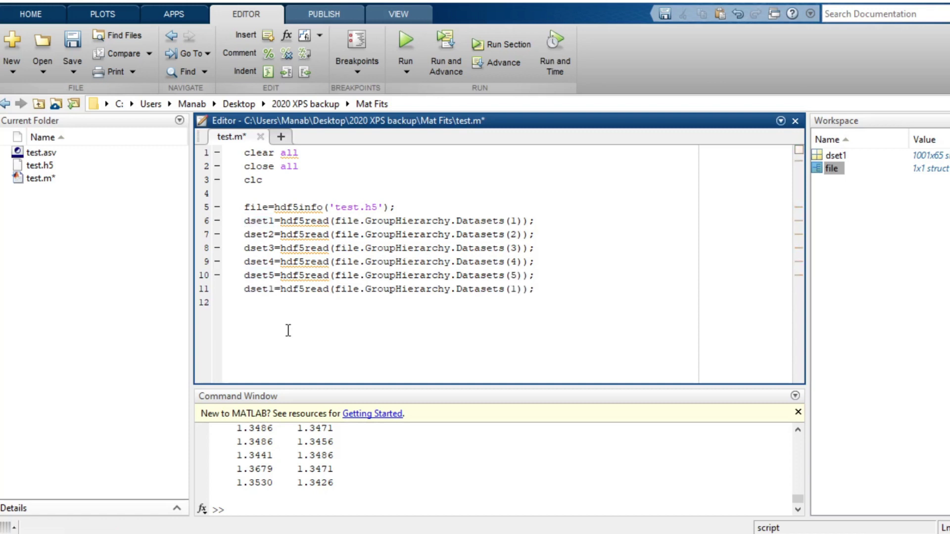
{"action": "key", "text": "Left"}
{"action": "key", "text": "Left"}
{"action": "key", "text": "Left"}
{"action": "key", "text": "BackSpace"}
{"action": "type", "text": "6"}
{"action": "key", "text": "ctrl+Left"}
{"action": "key", "text": "ctrl+Left"}
{"action": "key", "text": "ctrl+Left"}
{"action": "key", "text": "ctrl+Left"}
{"action": "key", "text": "Left"}
{"action": "key", "text": "Left"}
{"action": "key", "text": "Left"}
{"action": "key", "text": "Left"}
{"action": "key", "text": "BackSpace"}
{"action": "type", "text": "6"}
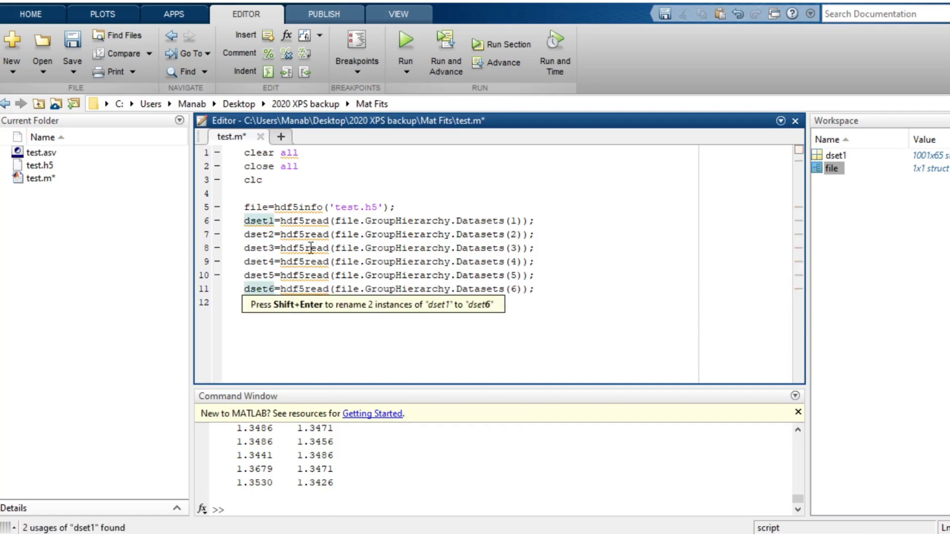
Run the saved test.m from the Editor, loading dset1–dset6 beside the file struct.
{"action": "left_click", "coordinate": [407, 41]}
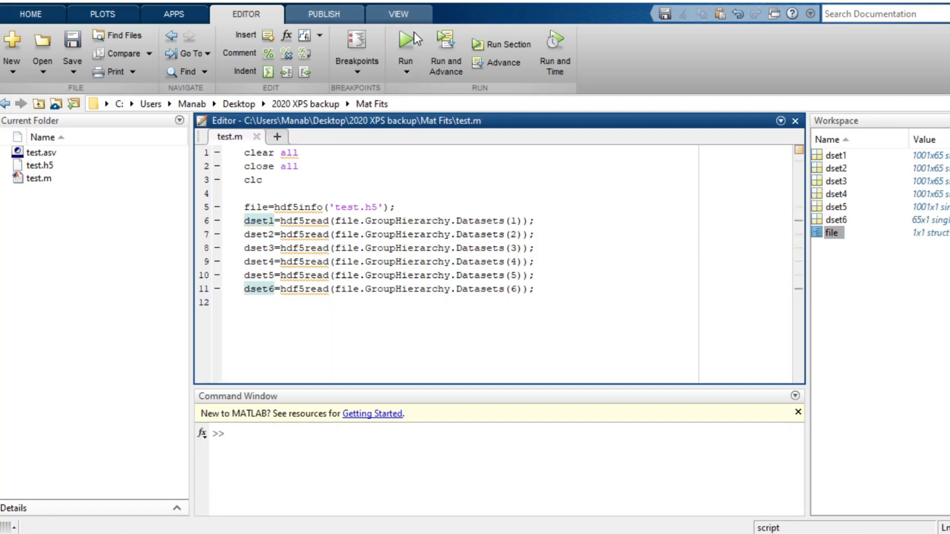